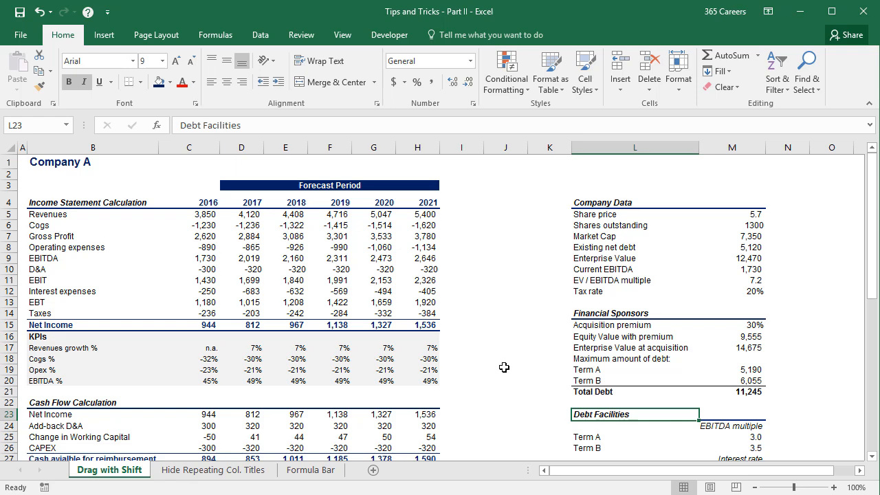
Step: Select the whole Debt Facilities table, cells L23:M29
scroll(503, 367, down, 2)
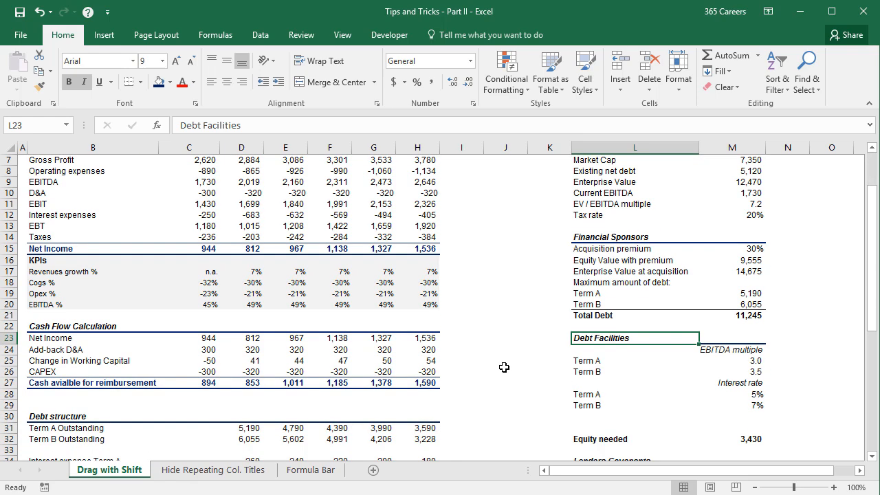
key(shift+Right)
key(shift+Down)
key(shift+Down)
key(shift+Down)
key(shift+Down)
key(shift+Down)
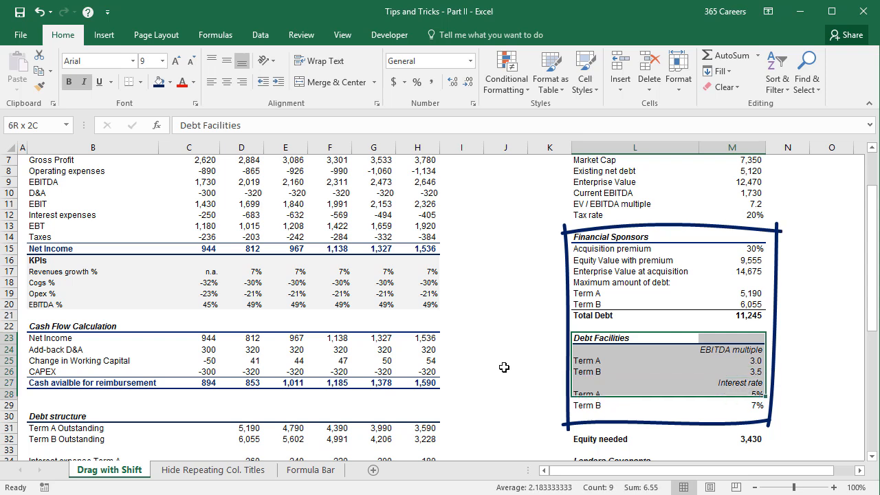
key(shift+Down)
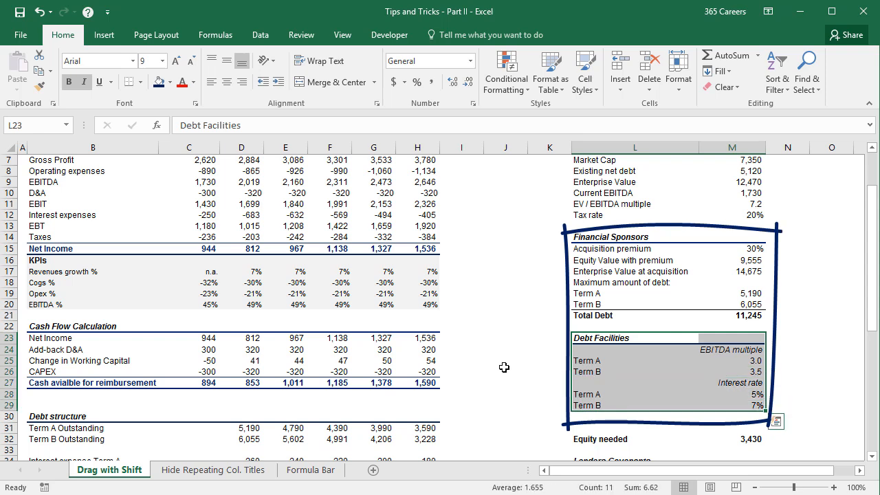
Step: Copy the Financial Sponsors table in cells L14:M21
key(Up)
key(Up)
key(shift+Up)
key(shift+Up)
key(shift+Up)
key(shift+Up)
key(shift+Up)
key(shift+Up)
key(shift+Up)
key(shift+Right)
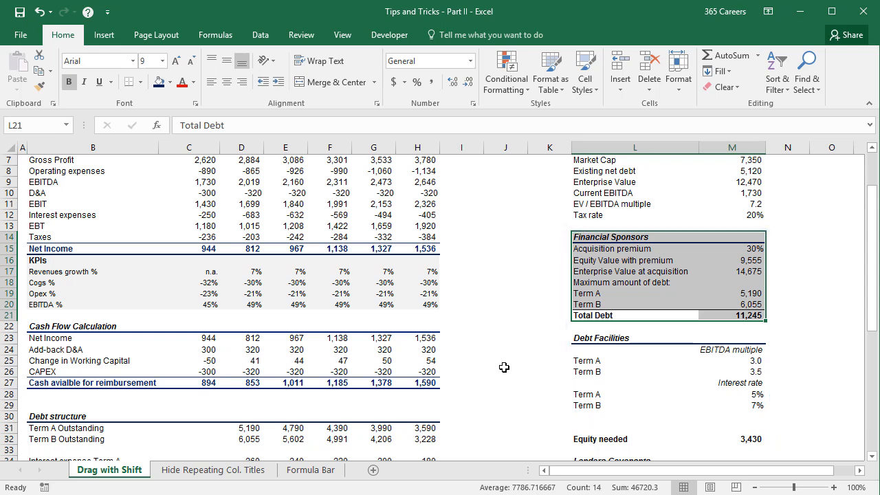
key(ctrl+c)
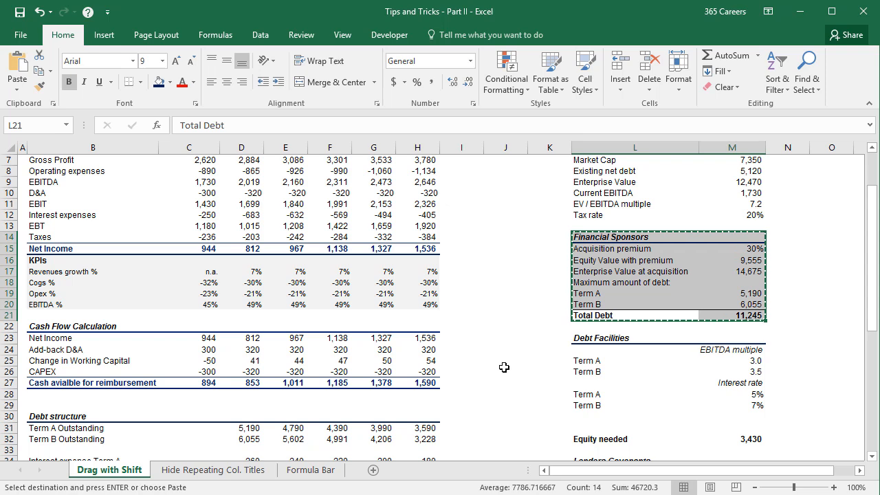
Step: Try pasting the copied Financial Sponsors table over Debt Facilities at L23, and undo the paste
key(Down)
key(Down)
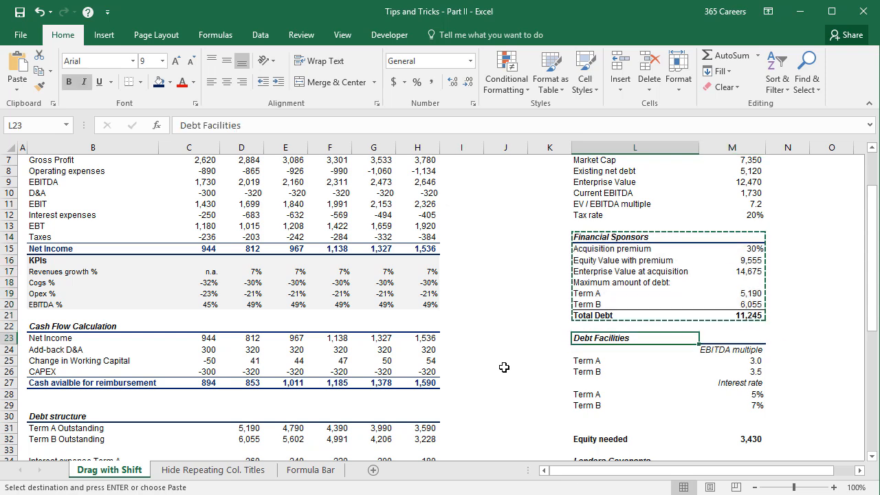
key(Down)
key(Up)
key(ctrl+v)
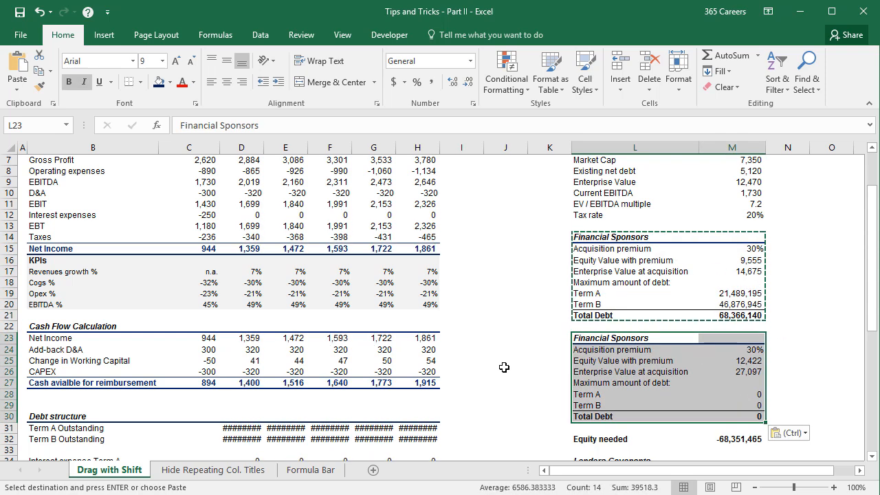
key(Escape)
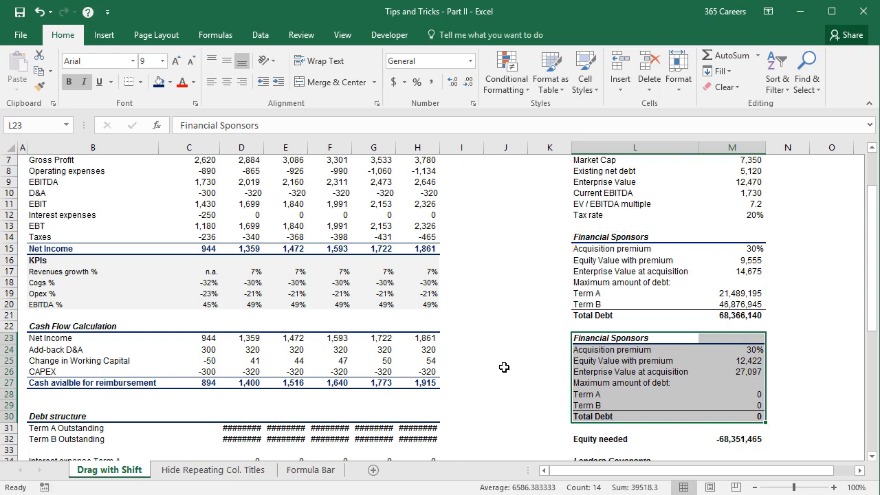
key(ctrl+z)
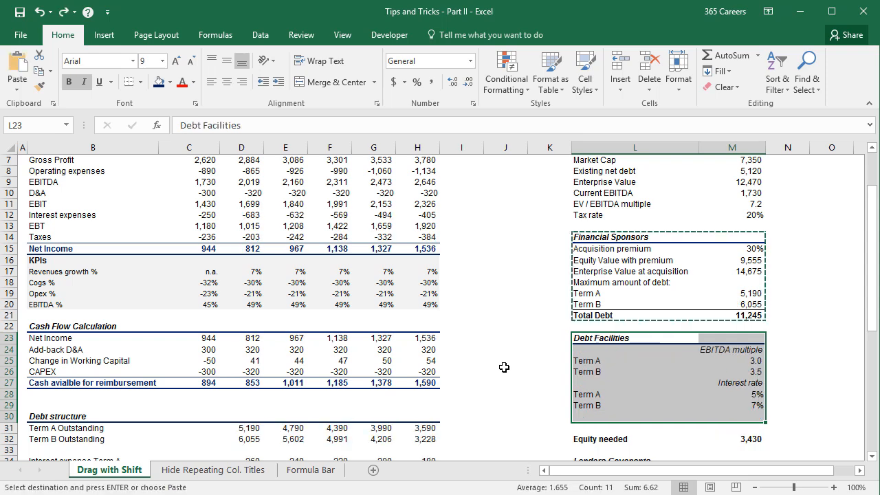
key(Escape)
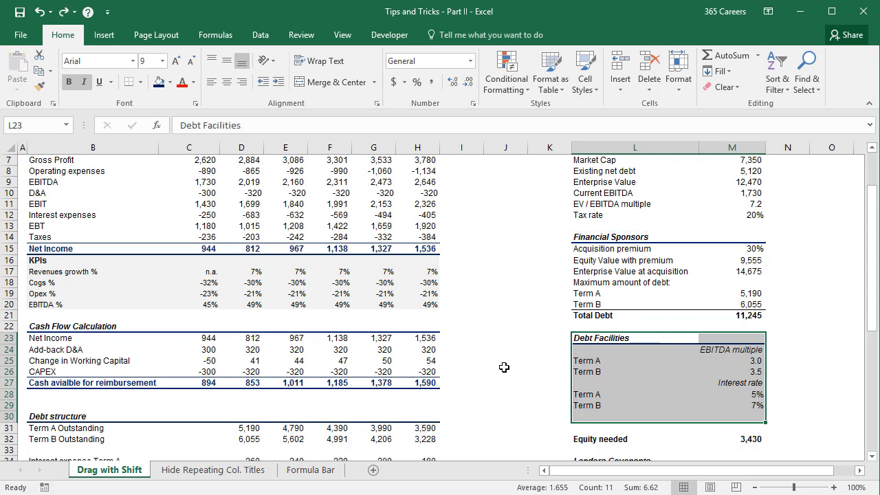
Step: Move the Financial Sponsors table L14:M21 beneath the Debt Facilities table by cutting and inserting it at row 31 without overwriting cells
key(Up)
key(Up)
key(ctrl+shift+Up)
key(shift+Right)
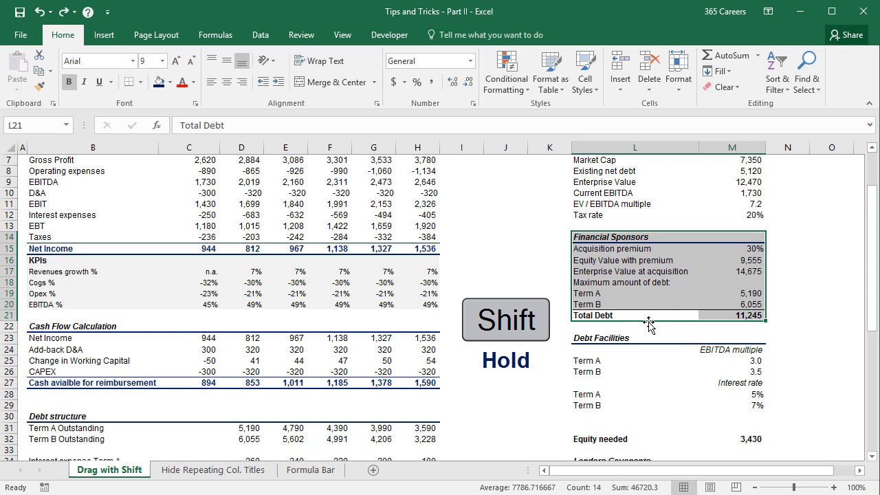
drag(648, 323, 648, 323)
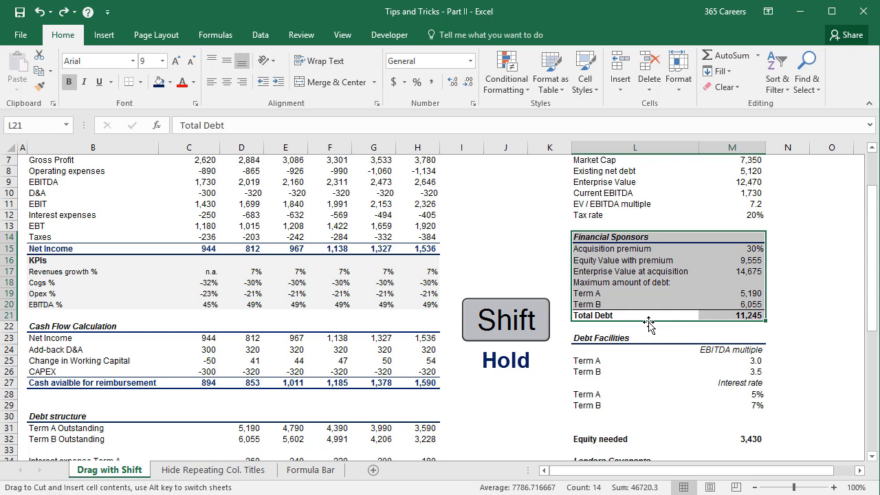
drag(648, 323, 649, 423)
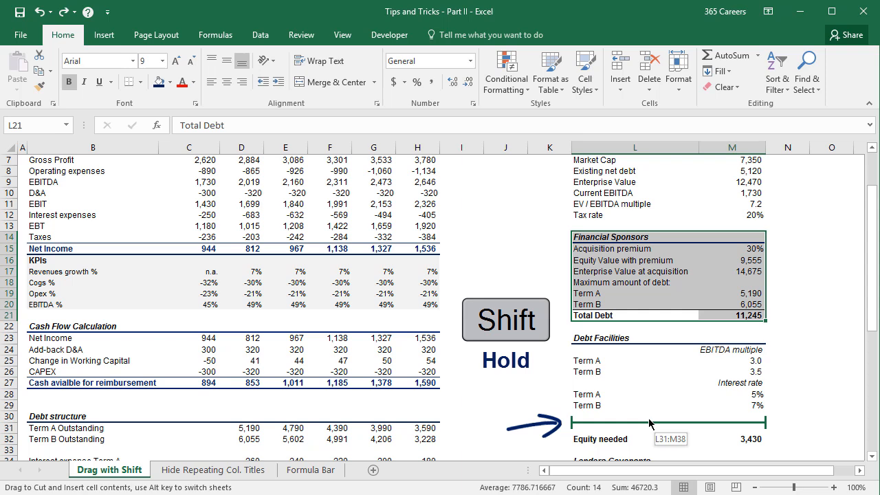
drag(649, 422, 648, 423)
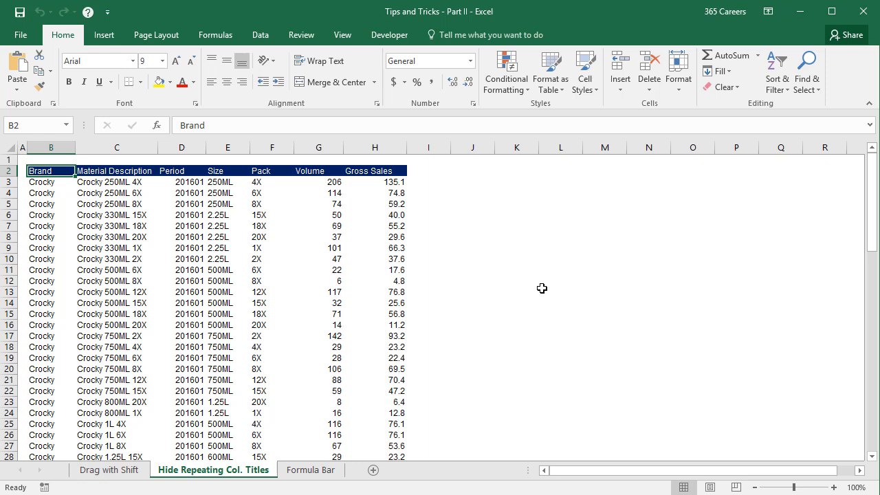
Step: Examine the Brand column on the Hide Repeating Col. Titles sheet, checking where each brand's repeated entries begin
click(65, 149)
click(62, 170)
click(59, 182)
scroll(60, 193, down, 6)
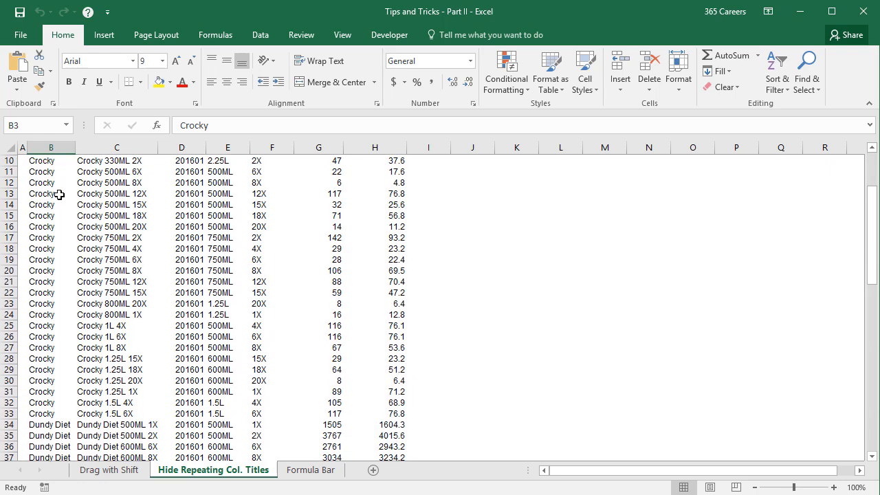
click(64, 325)
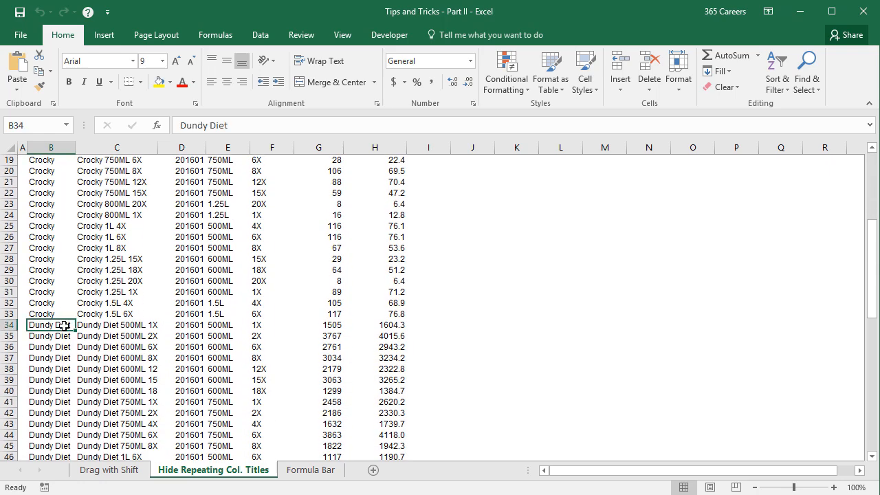
scroll(63, 325, down, 6)
click(64, 380)
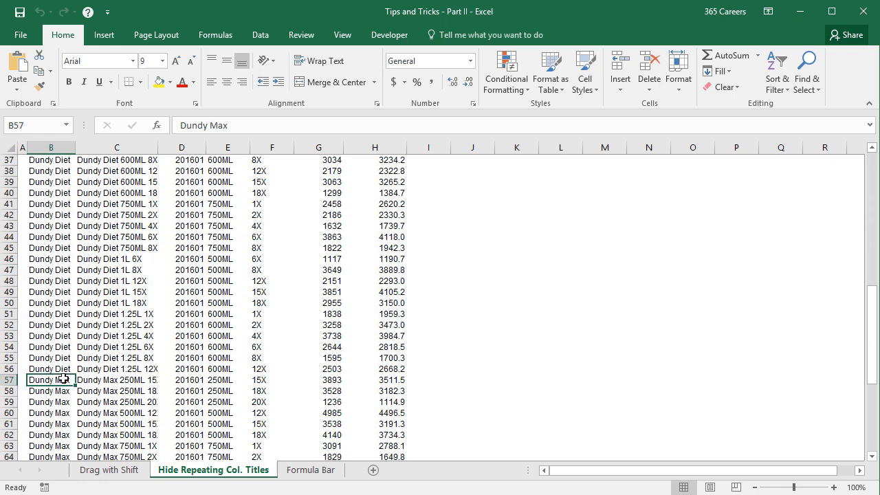
scroll(63, 379, down, 6)
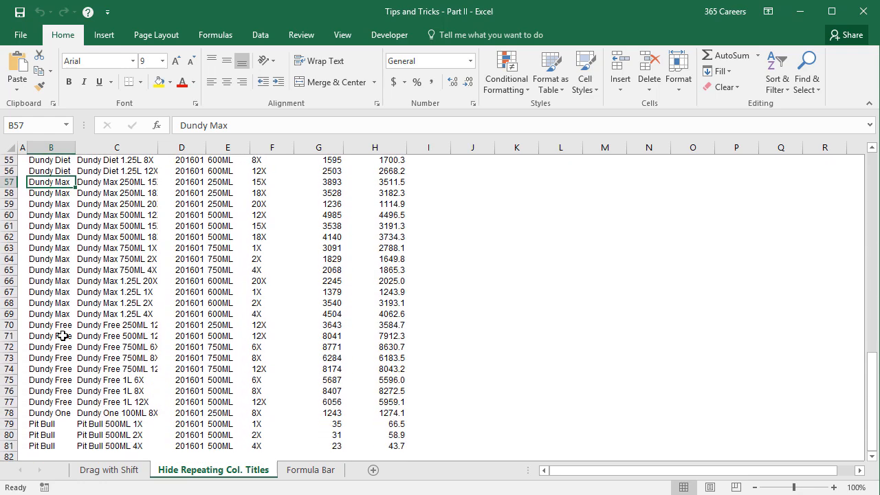
click(61, 325)
click(63, 412)
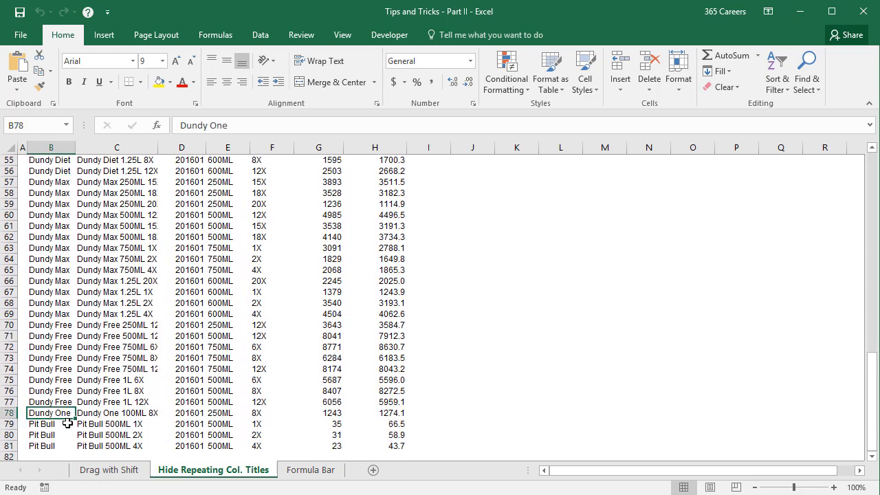
click(67, 424)
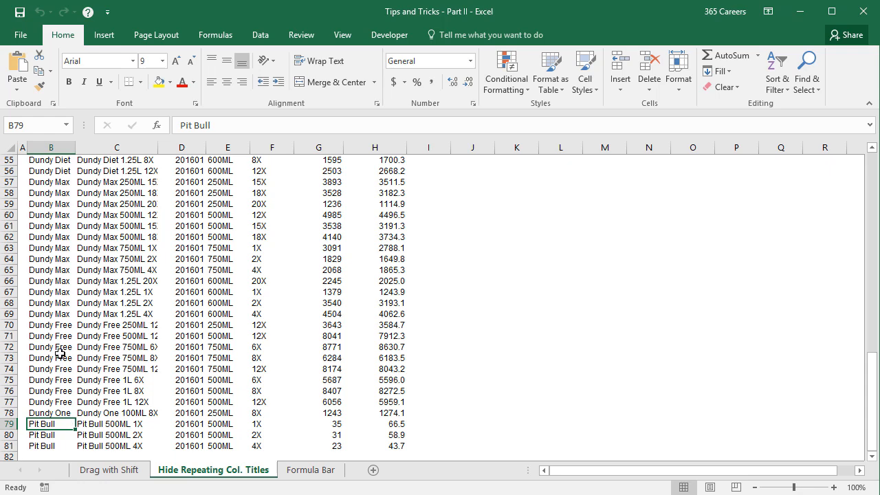
scroll(59, 338, up, 2)
drag(65, 247, 63, 313)
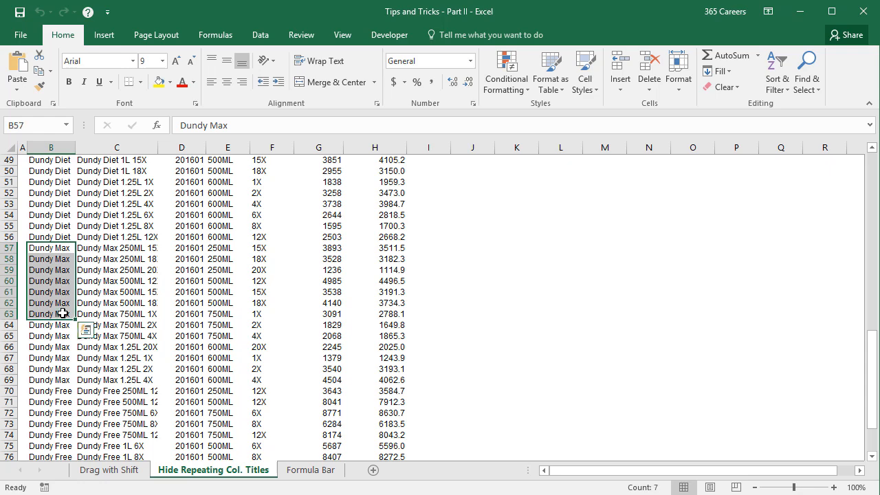
click(67, 248)
Step: Preview the sheet's printout, enlarging the page to examine the repeated brand names, and return to the worksheet
key(ctrl+F2)
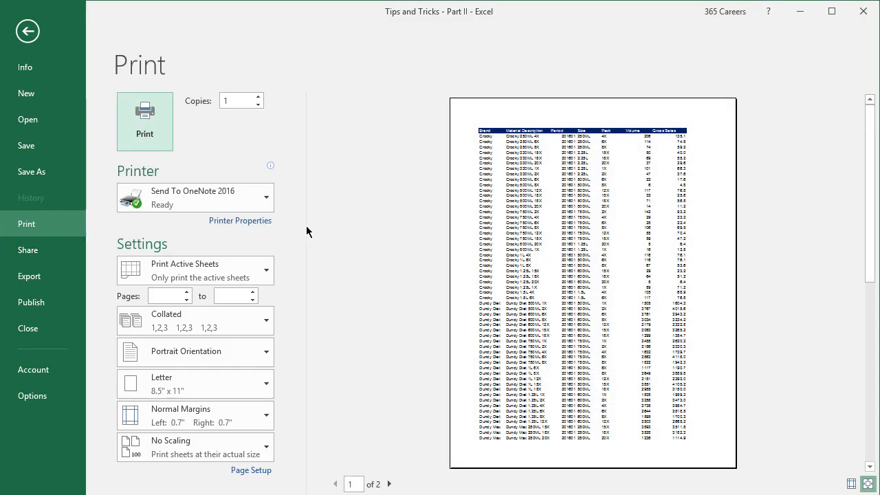
click(408, 227)
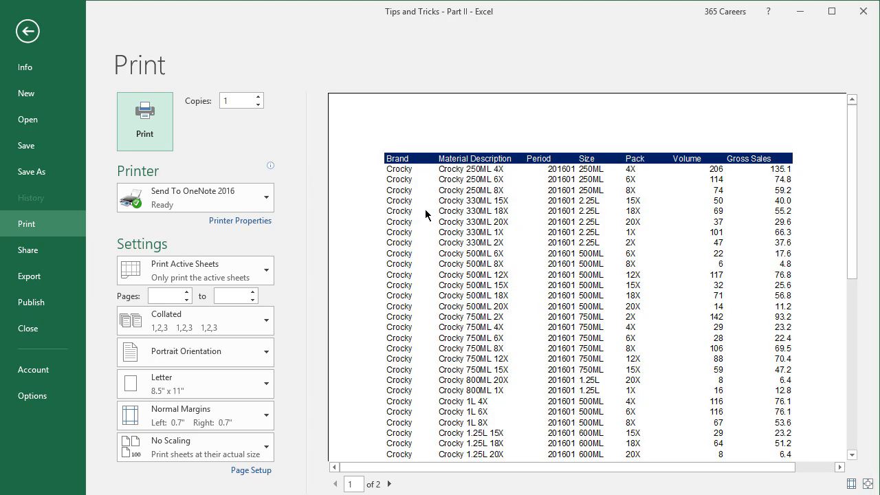
scroll(424, 209, down, 1)
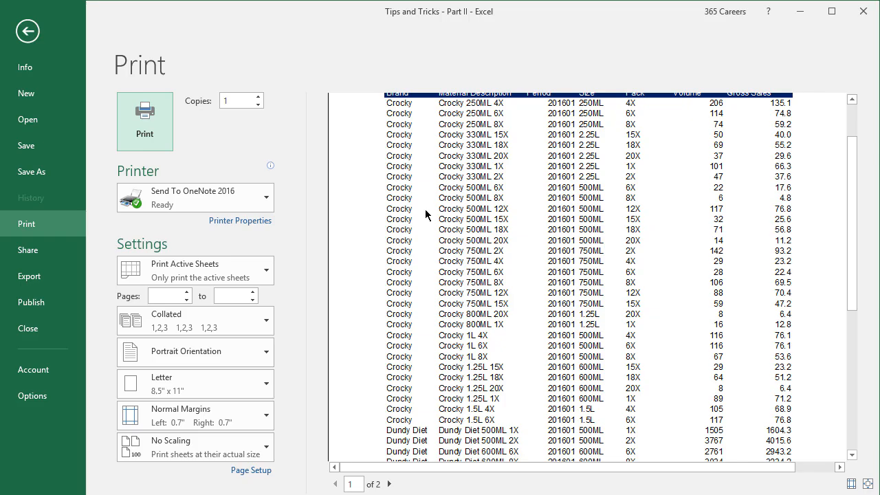
key(Escape)
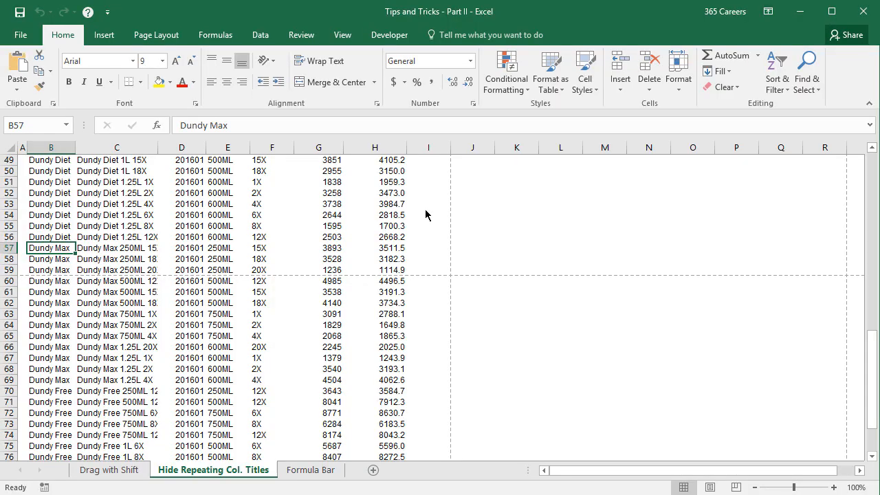
Step: Start a formula-based conditional formatting rule for the brand names in B3:B81, using the formula =B3=B2
scroll(425, 209, up, 16)
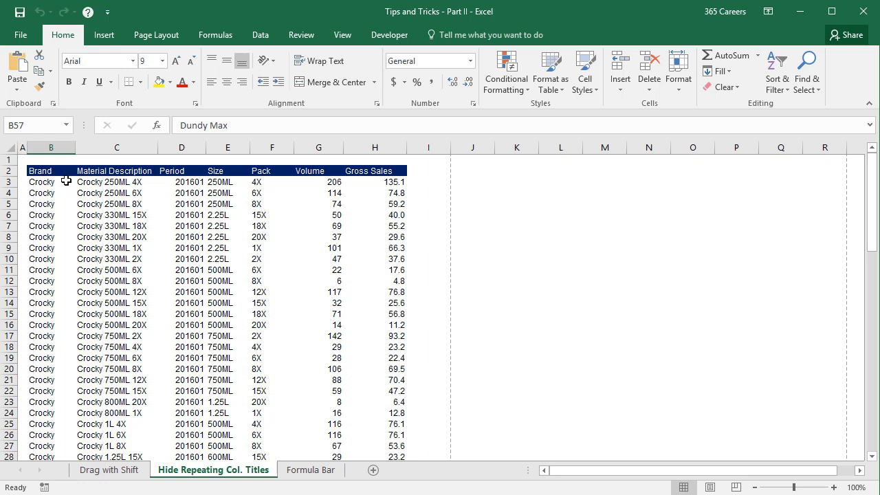
click(62, 180)
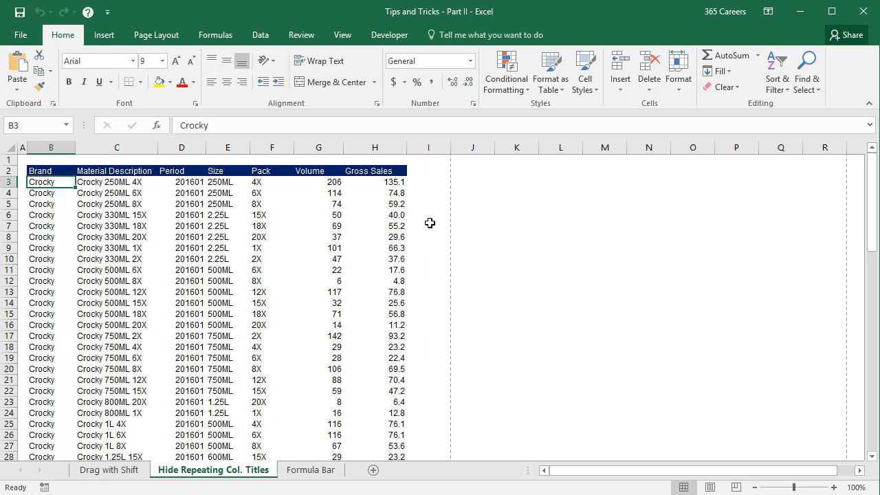
key(Down)
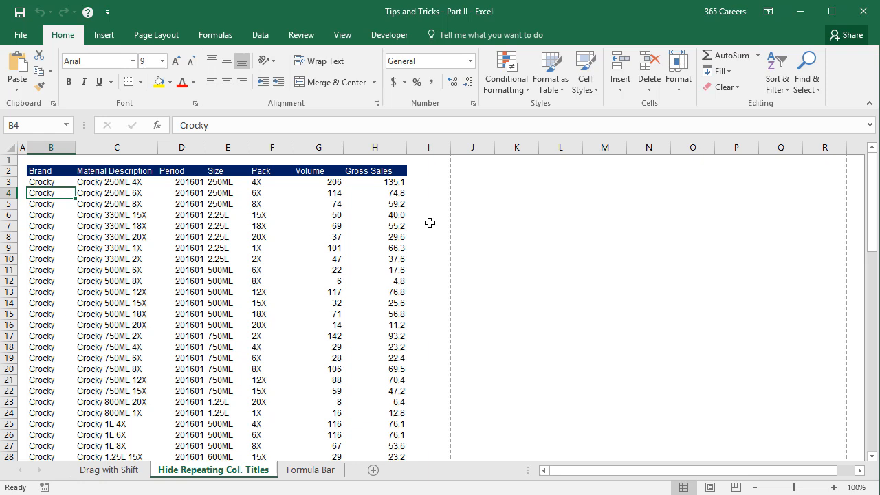
key(Up)
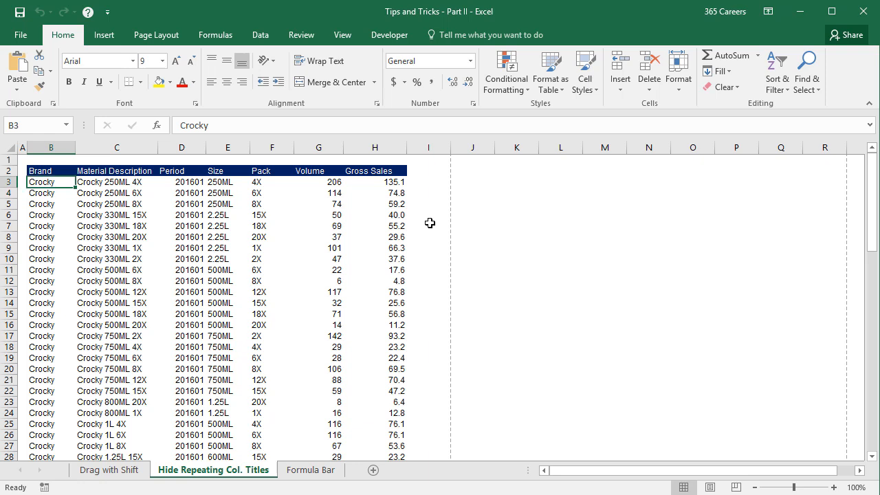
key(ctrl+shift+Down)
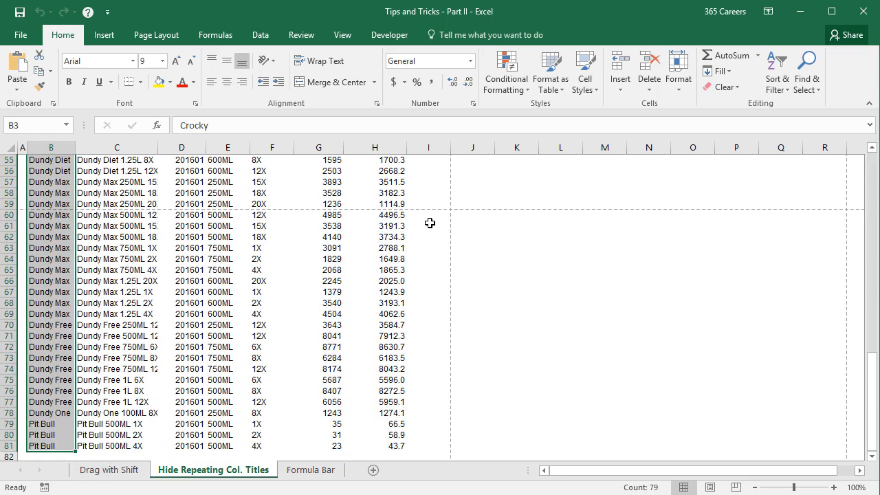
scroll(480, 189, up, 12)
scroll(480, 189, up, 6)
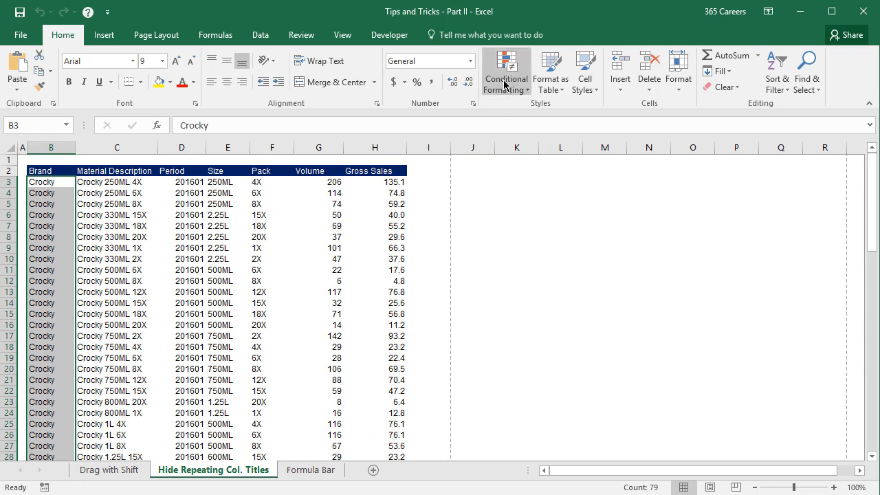
click(506, 74)
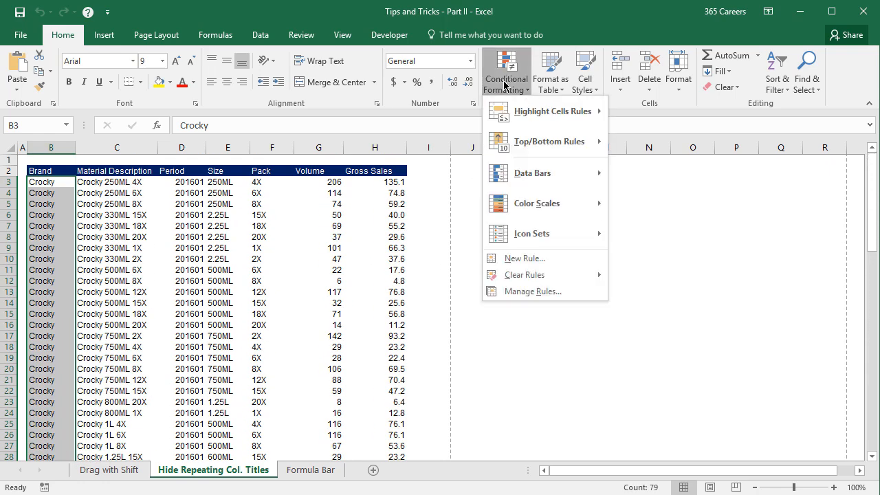
click(542, 259)
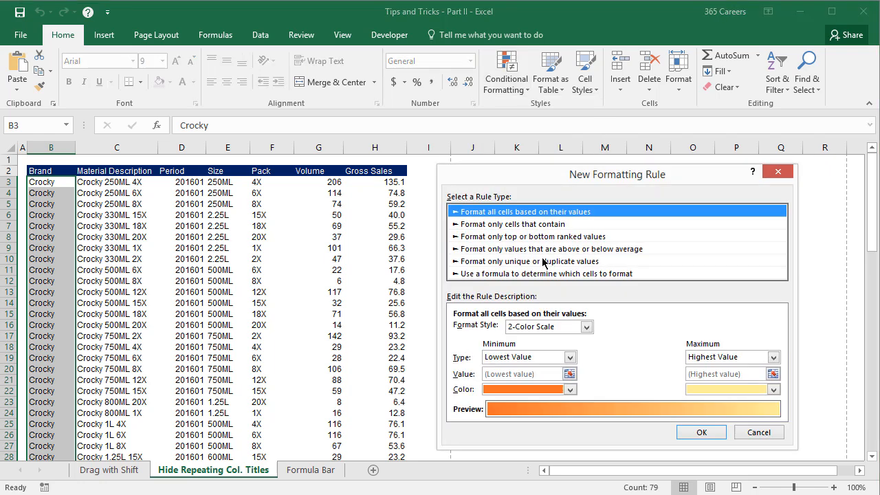
click(642, 275)
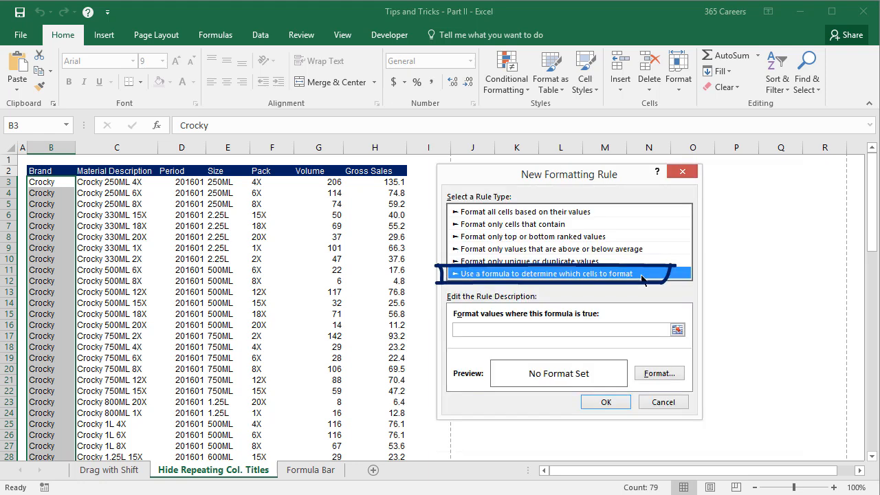
click(619, 331)
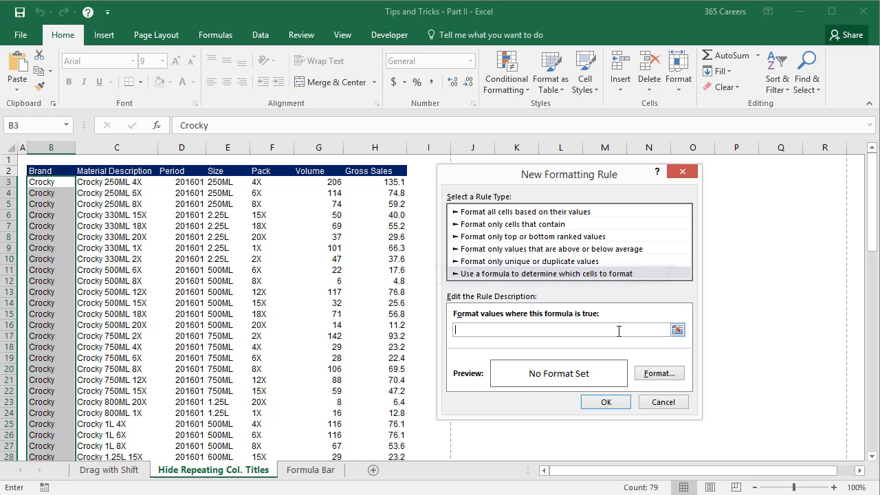
text(=B3)
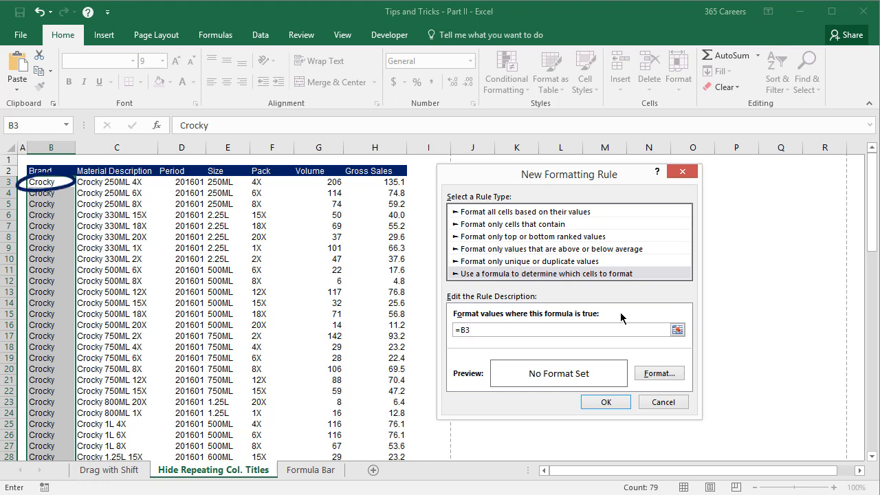
text(=B2)
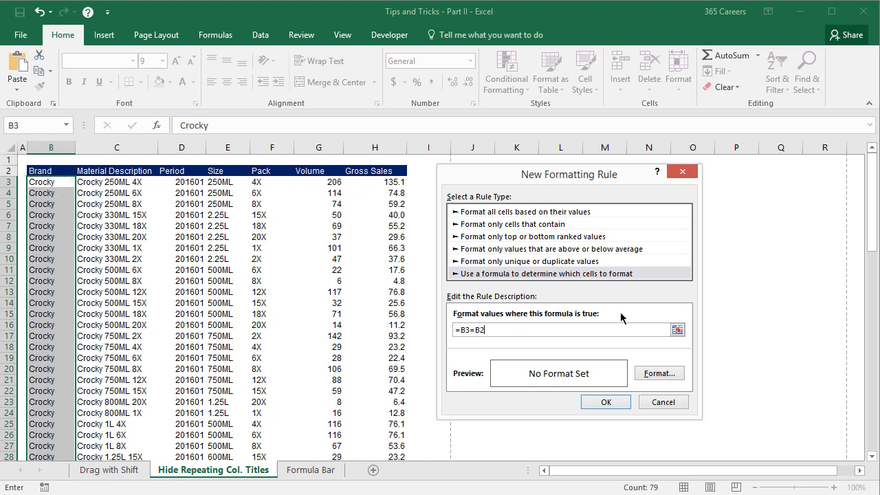
Step: Set the rule's font color to white and apply the rule to the Brand column
click(651, 374)
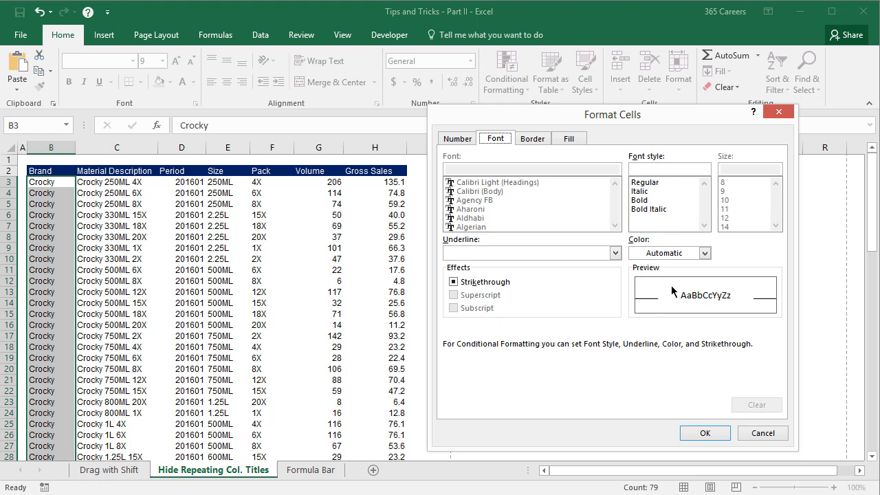
click(705, 253)
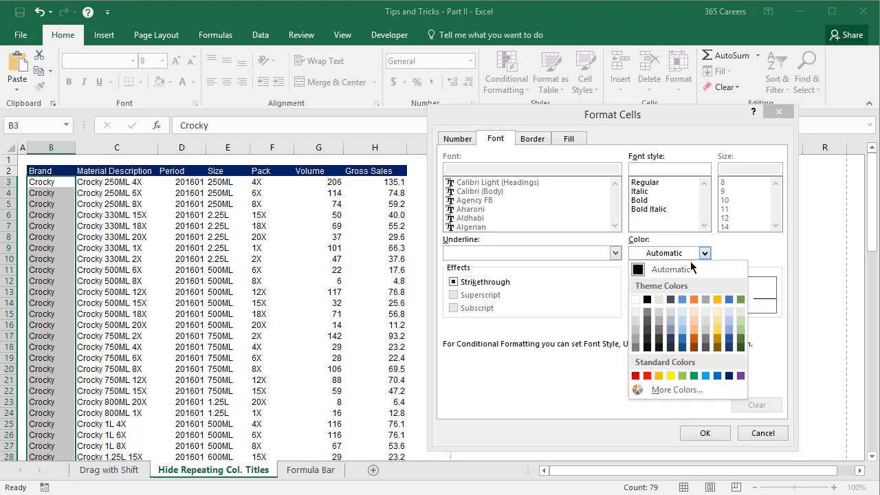
click(635, 301)
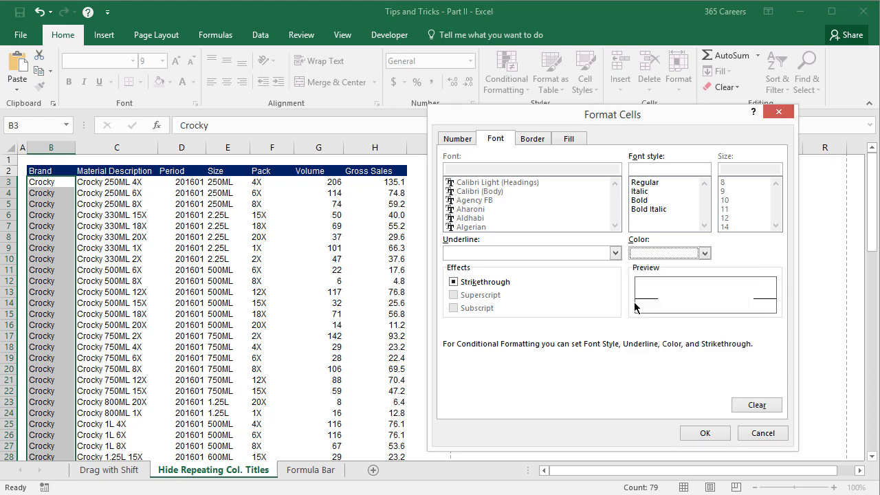
click(690, 431)
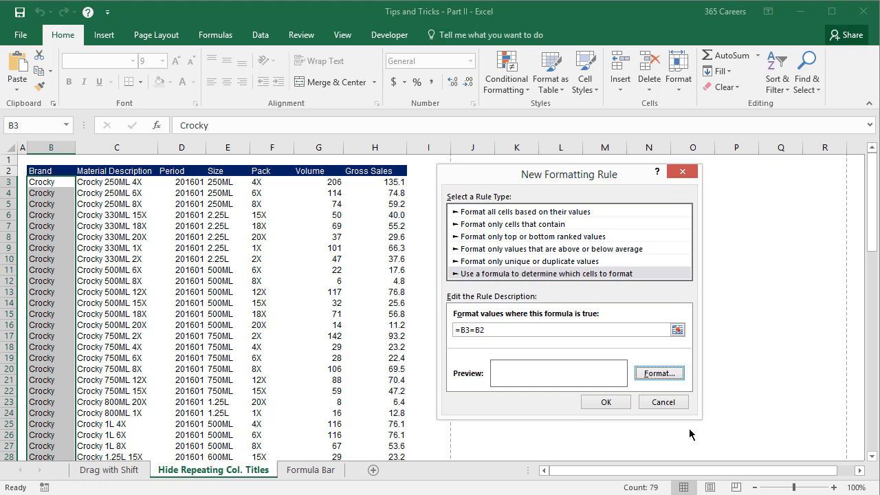
click(606, 407)
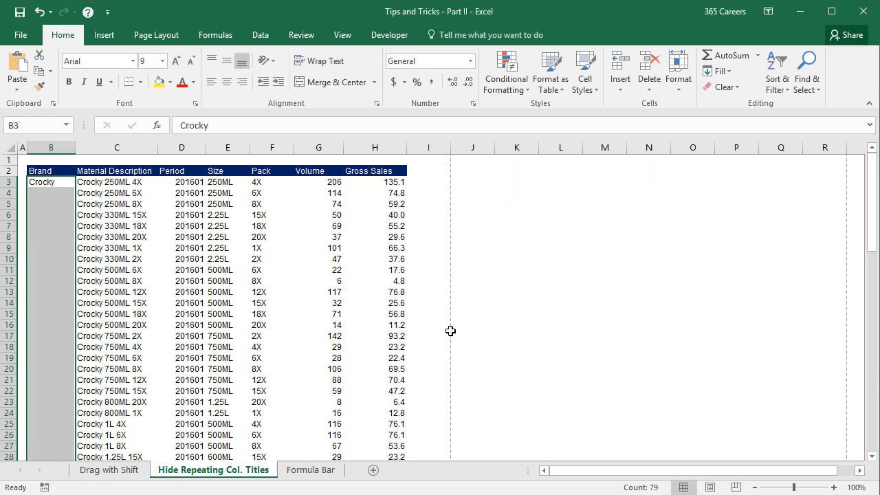
Step: Check the formatted Brand column on the sheet and in the print preview, and return to the worksheet
click(426, 324)
scroll(427, 325, down, 6)
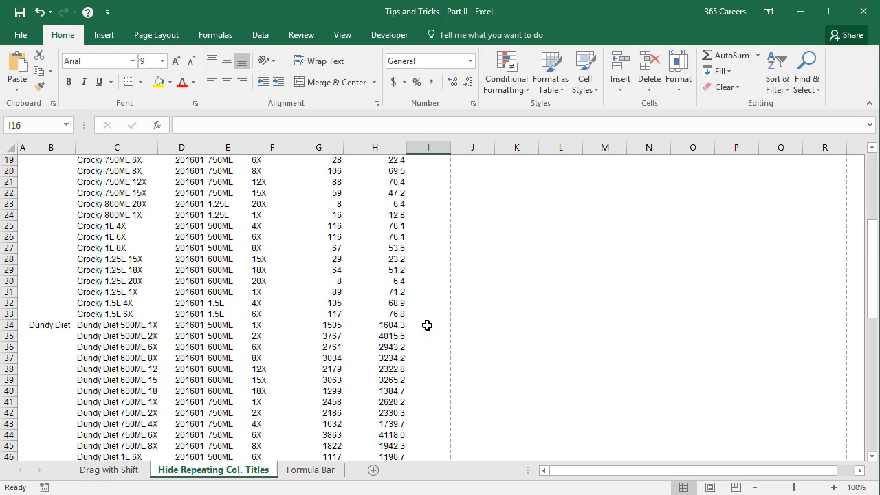
scroll(427, 324, up, 6)
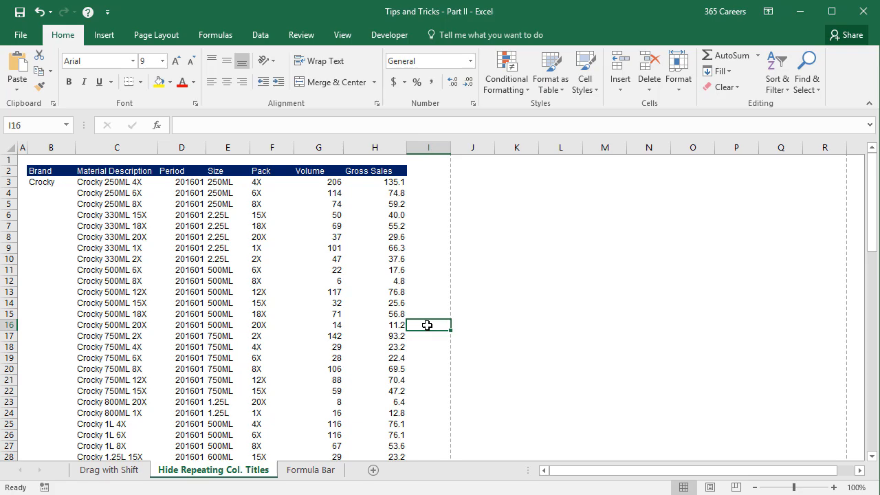
key(ctrl+p)
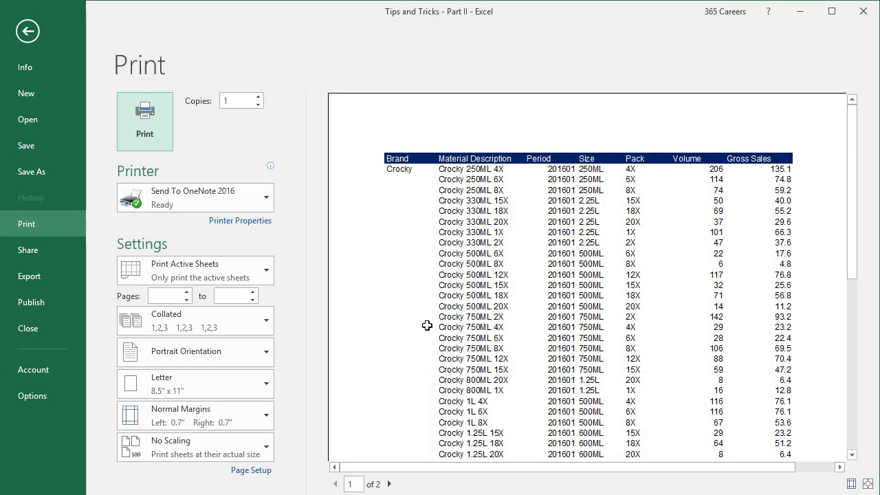
scroll(427, 325, down, 6)
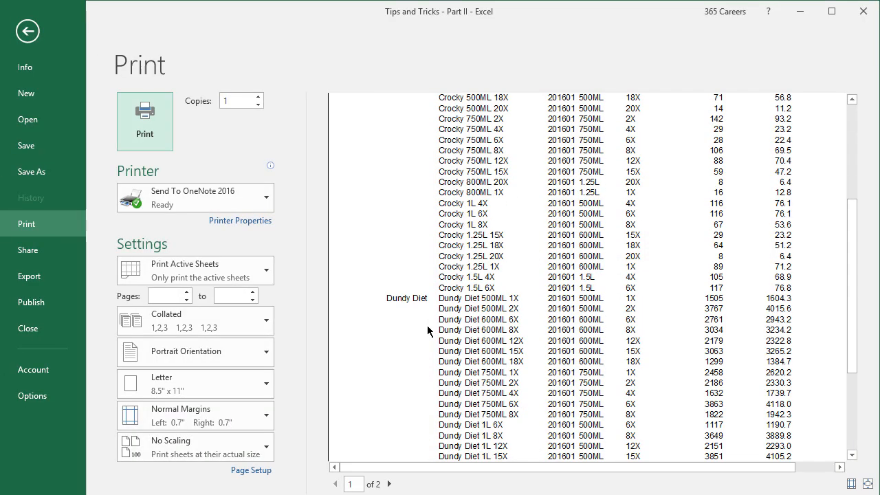
scroll(426, 325, down, 1)
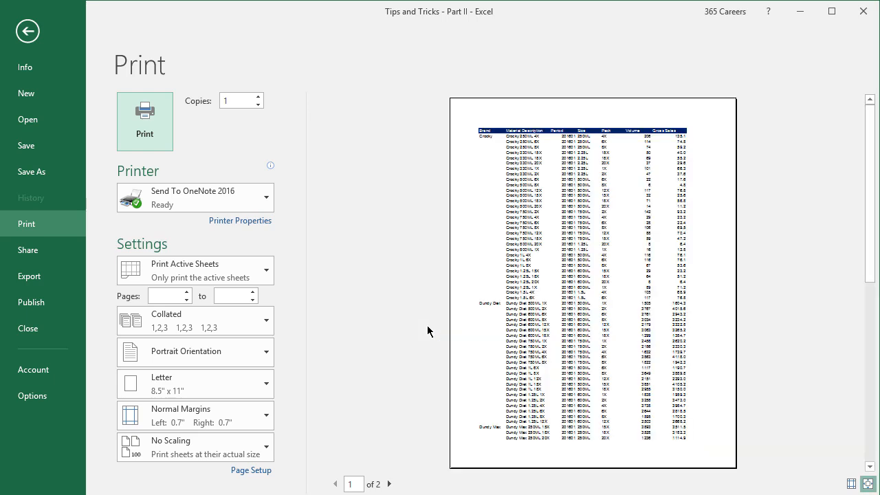
key(Escape)
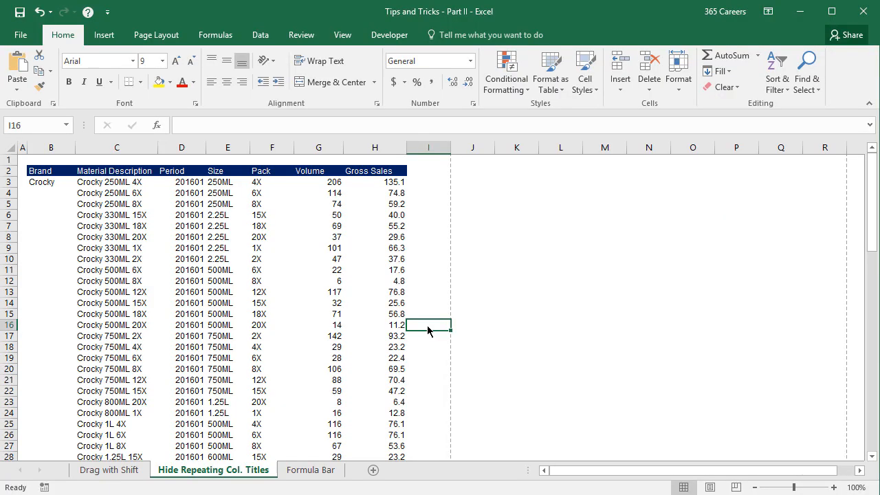
Step: Clear the conditional formatting rules from the entire sheet
click(511, 96)
mouse_move(540, 277)
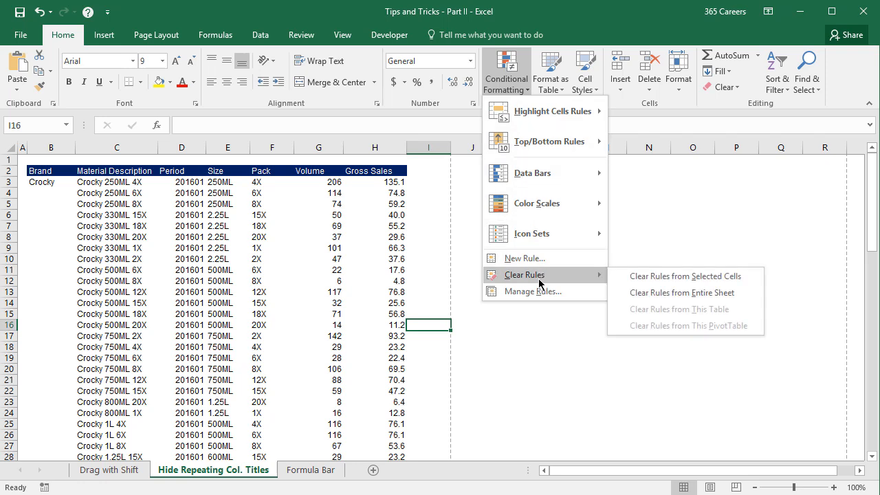
click(744, 302)
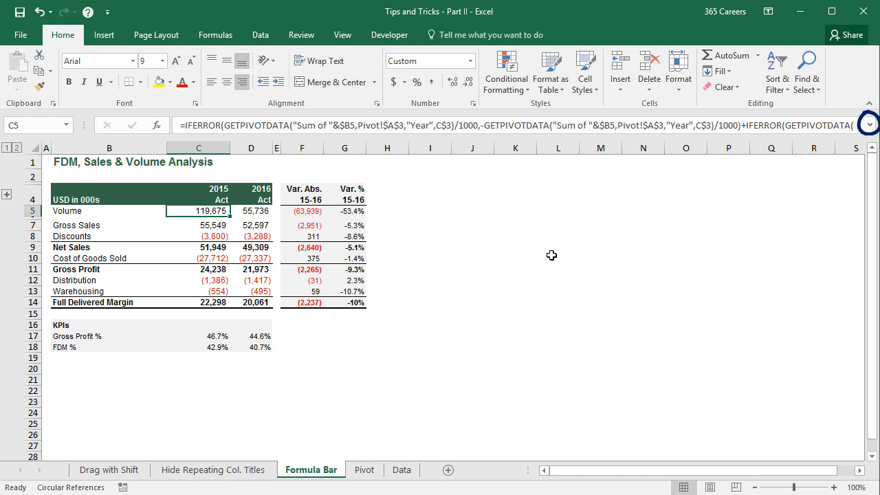
Step: Expand the formula bar to read C5's full formula, try a taller height, and collapse it back to one line
click(869, 125)
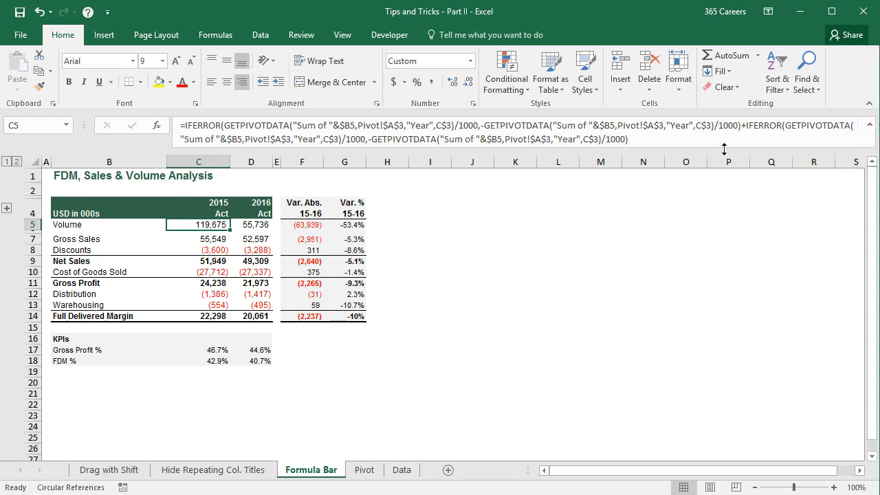
drag(723, 149, 722, 179)
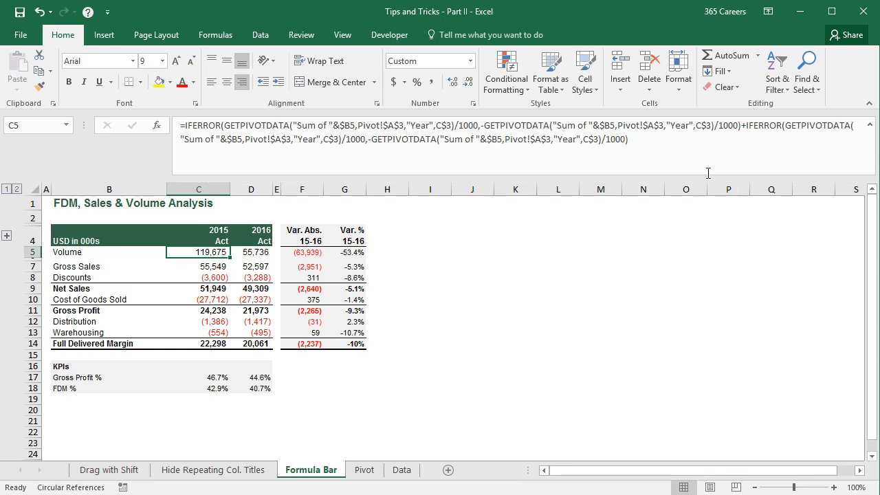
drag(708, 173, 709, 147)
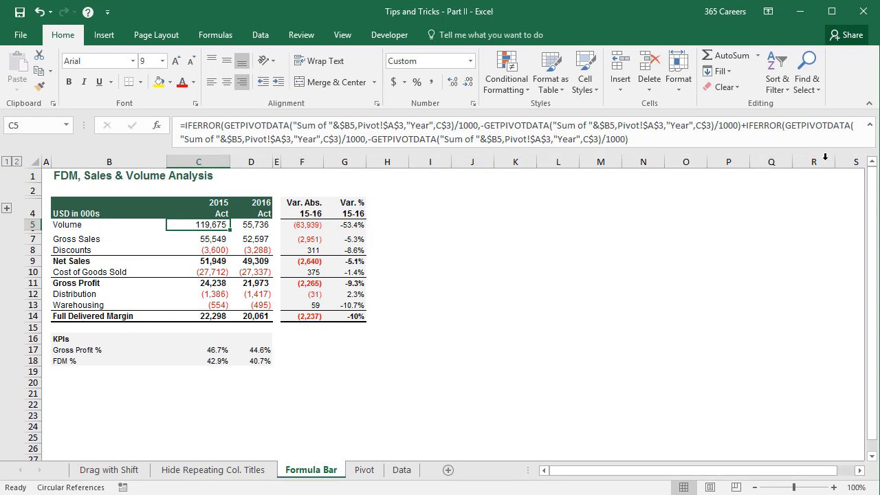
click(870, 126)
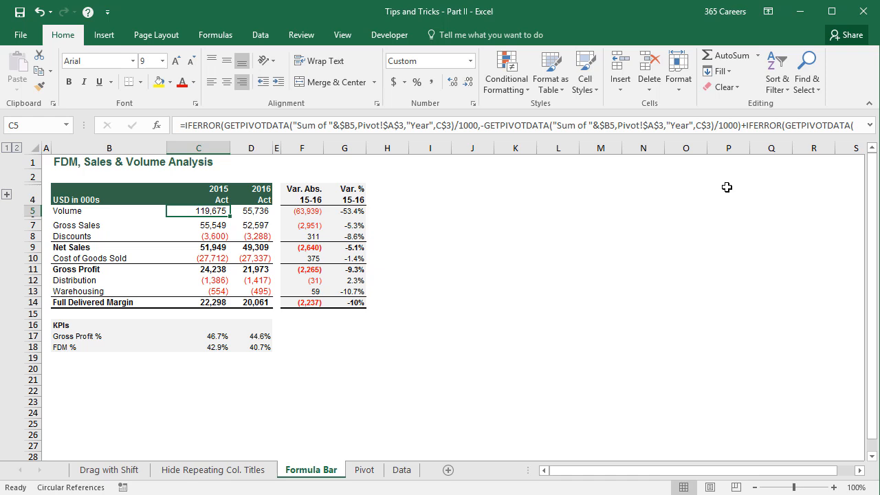